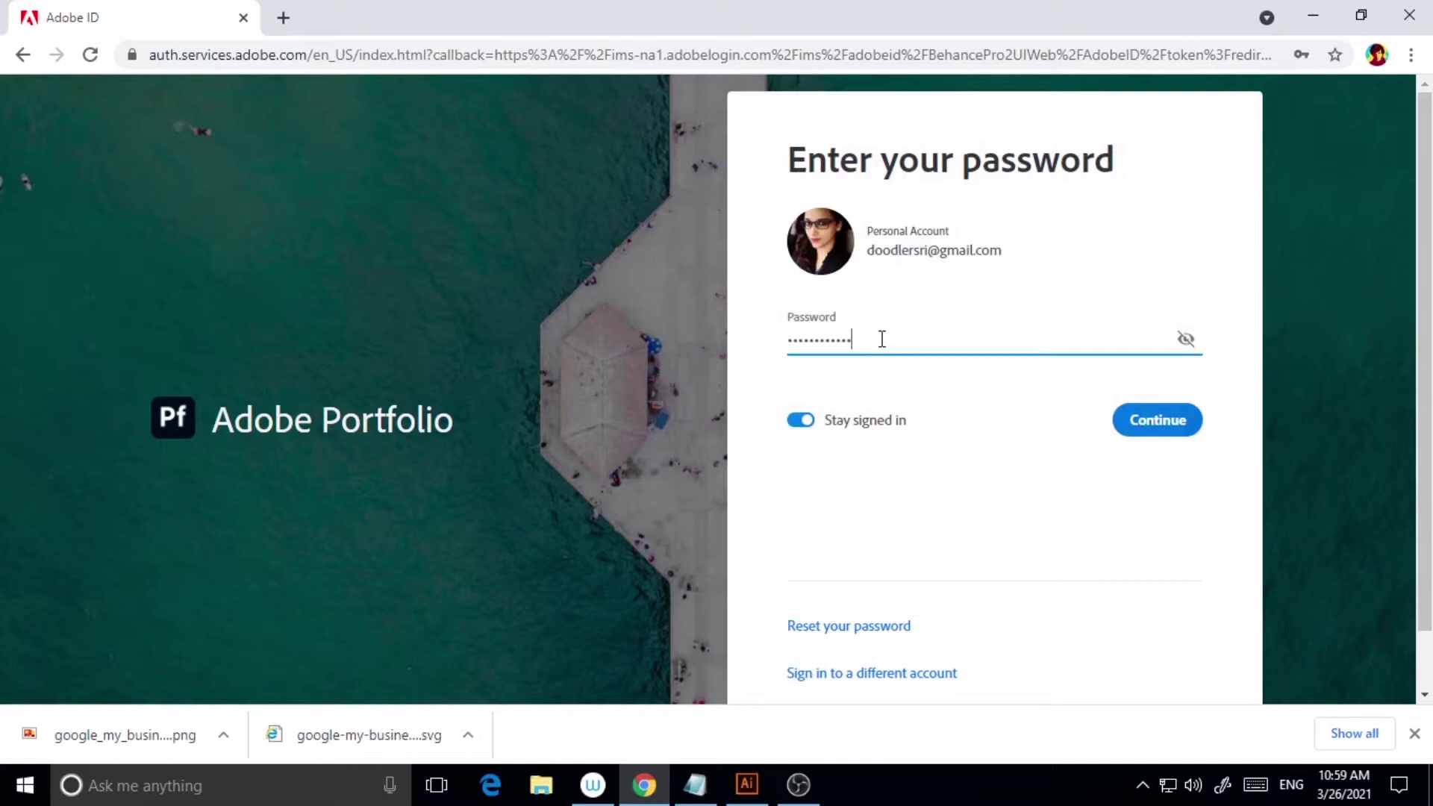
- Sign in with the already entered account password and create the full portfolio site with the Thomas theme
{"action": "key", "text": "Return"}
{"action": "scroll", "coordinate": [1045, 384], "scroll_direction": "down", "scroll_amount": 1}
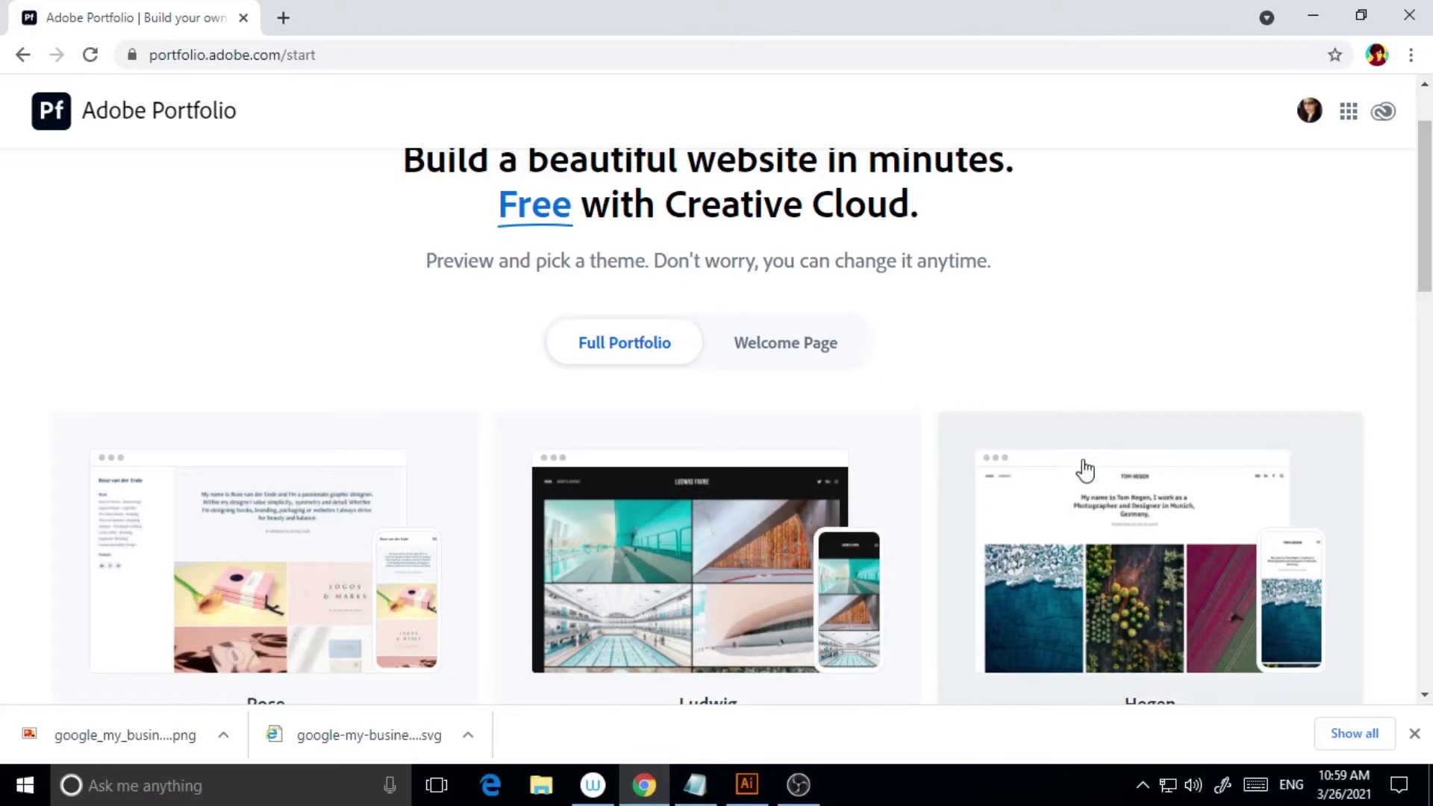
{"action": "scroll", "coordinate": [1161, 417], "scroll_direction": "down", "scroll_amount": 2}
{"action": "scroll", "coordinate": [1160, 415], "scroll_direction": "up", "scroll_amount": 2}
{"action": "scroll", "coordinate": [970, 522], "scroll_direction": "down", "scroll_amount": 4}
{"action": "scroll", "coordinate": [567, 571], "scroll_direction": "down", "scroll_amount": 4}
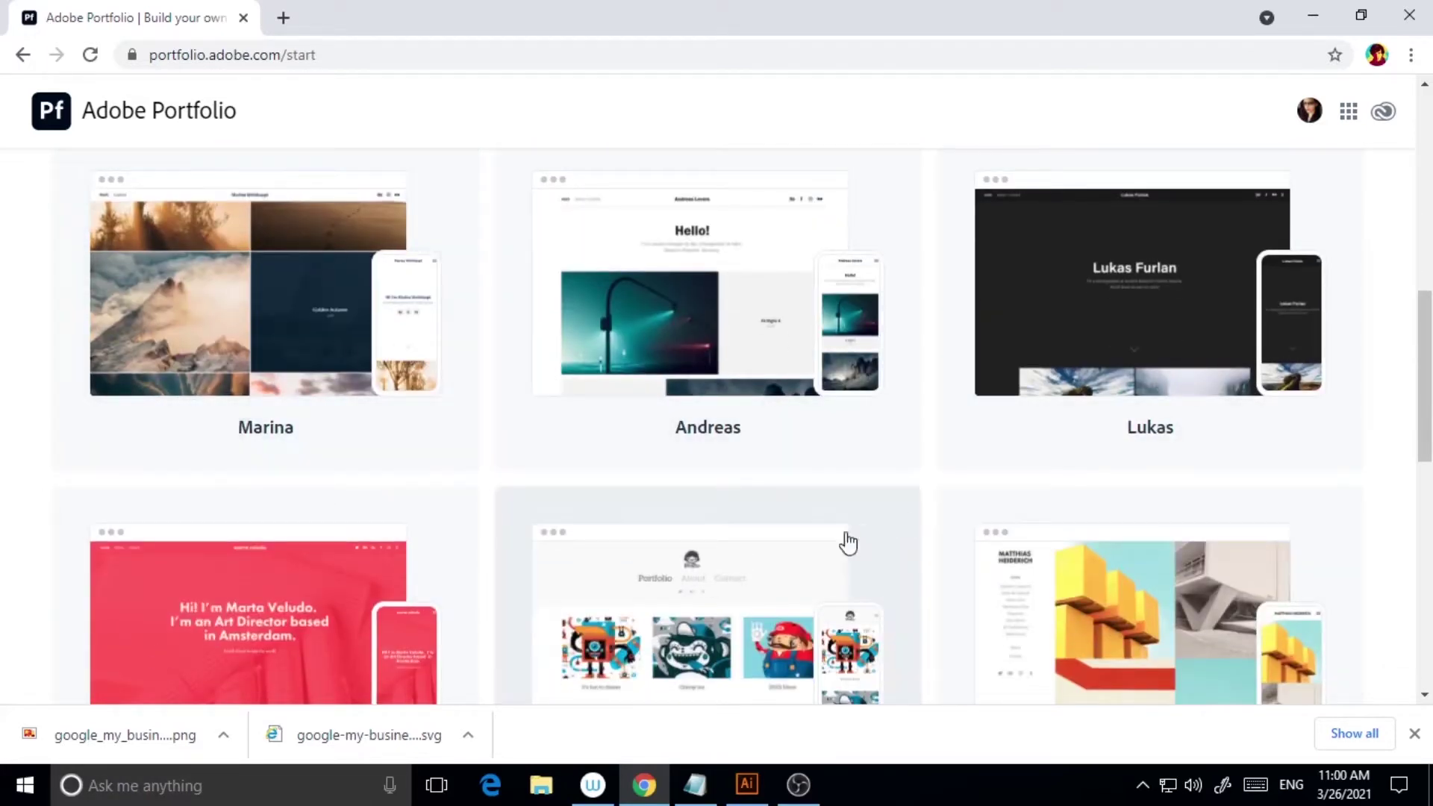
{"action": "scroll", "coordinate": [873, 522], "scroll_direction": "down", "scroll_amount": 7}
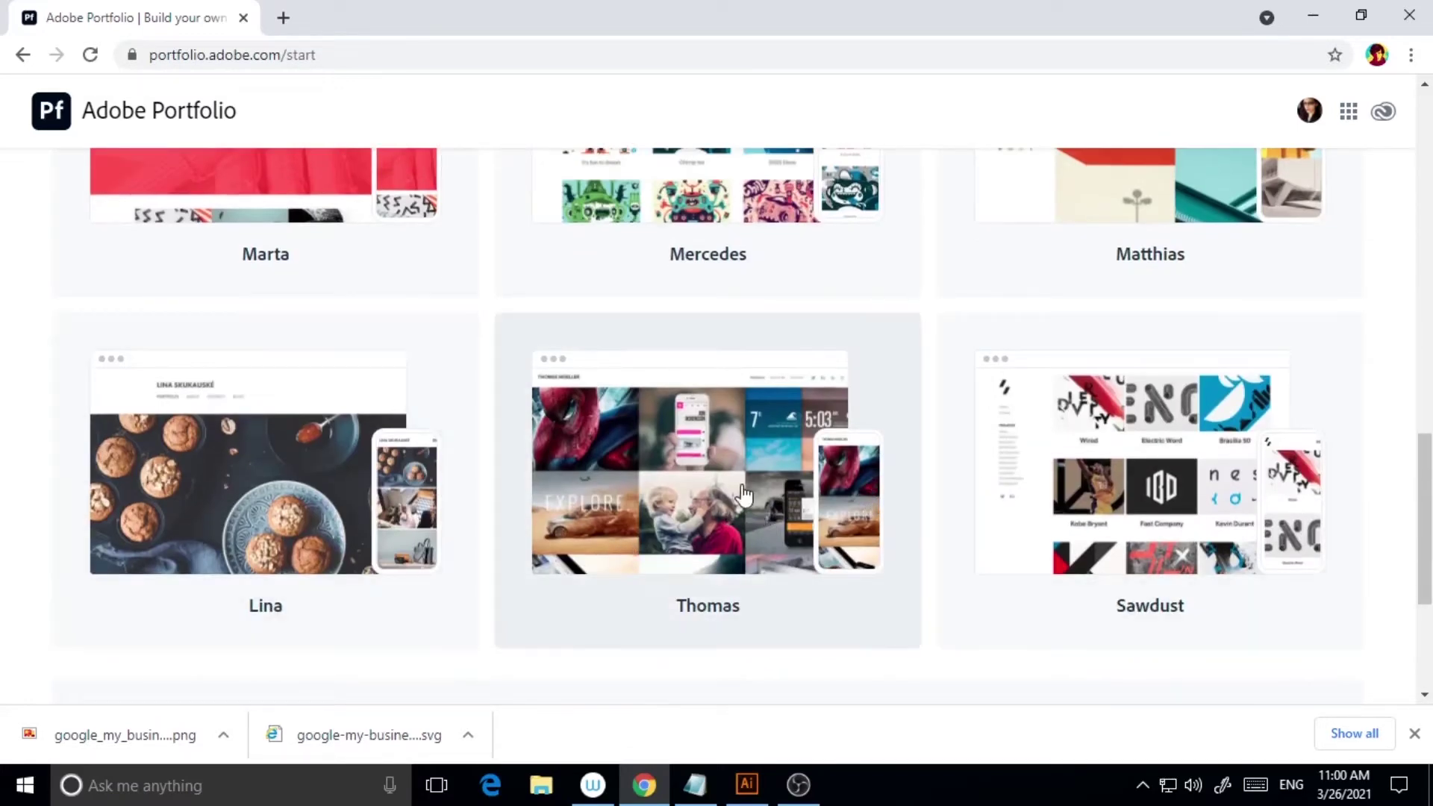
{"action": "left_click", "coordinate": [702, 507]}
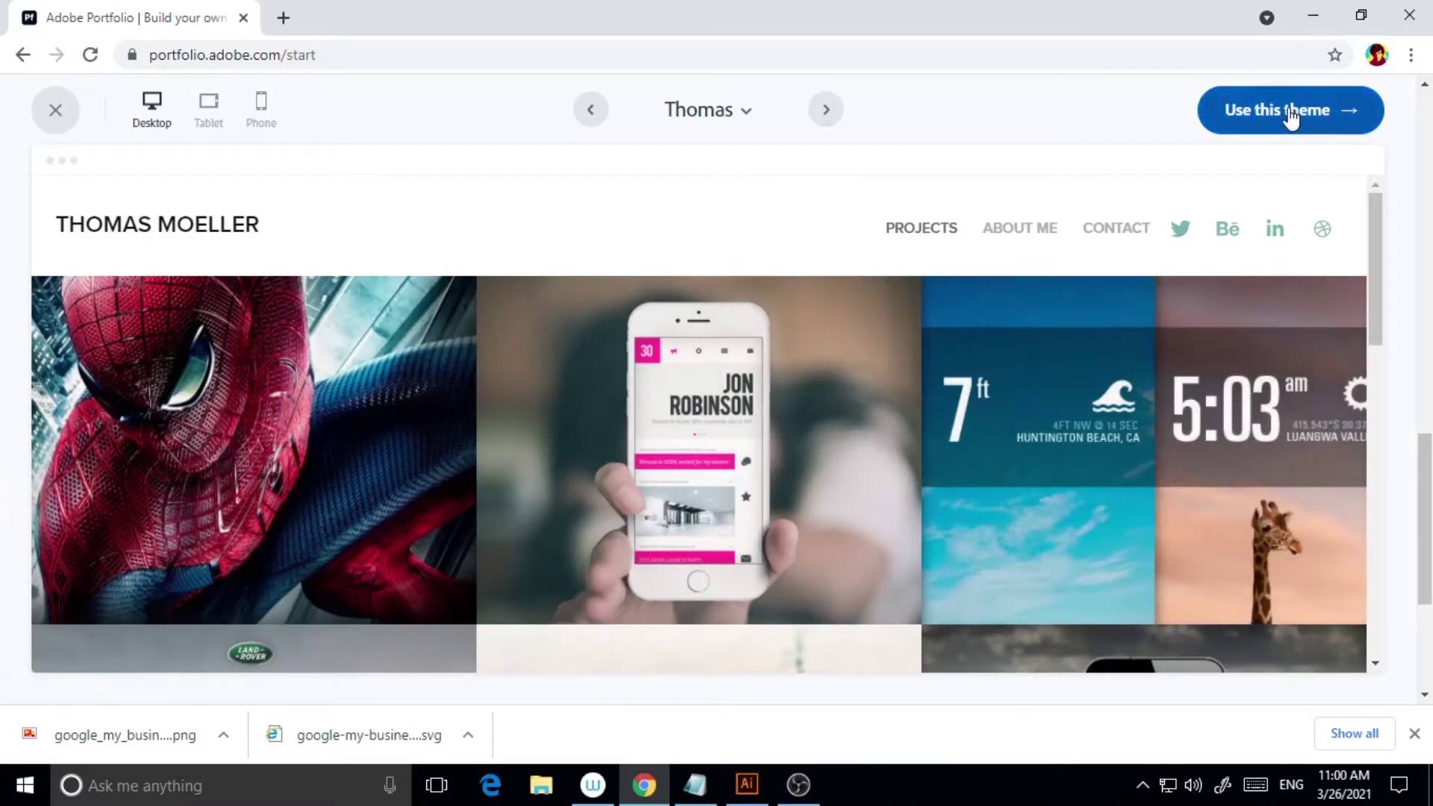
{"action": "left_click", "coordinate": [1279, 111]}
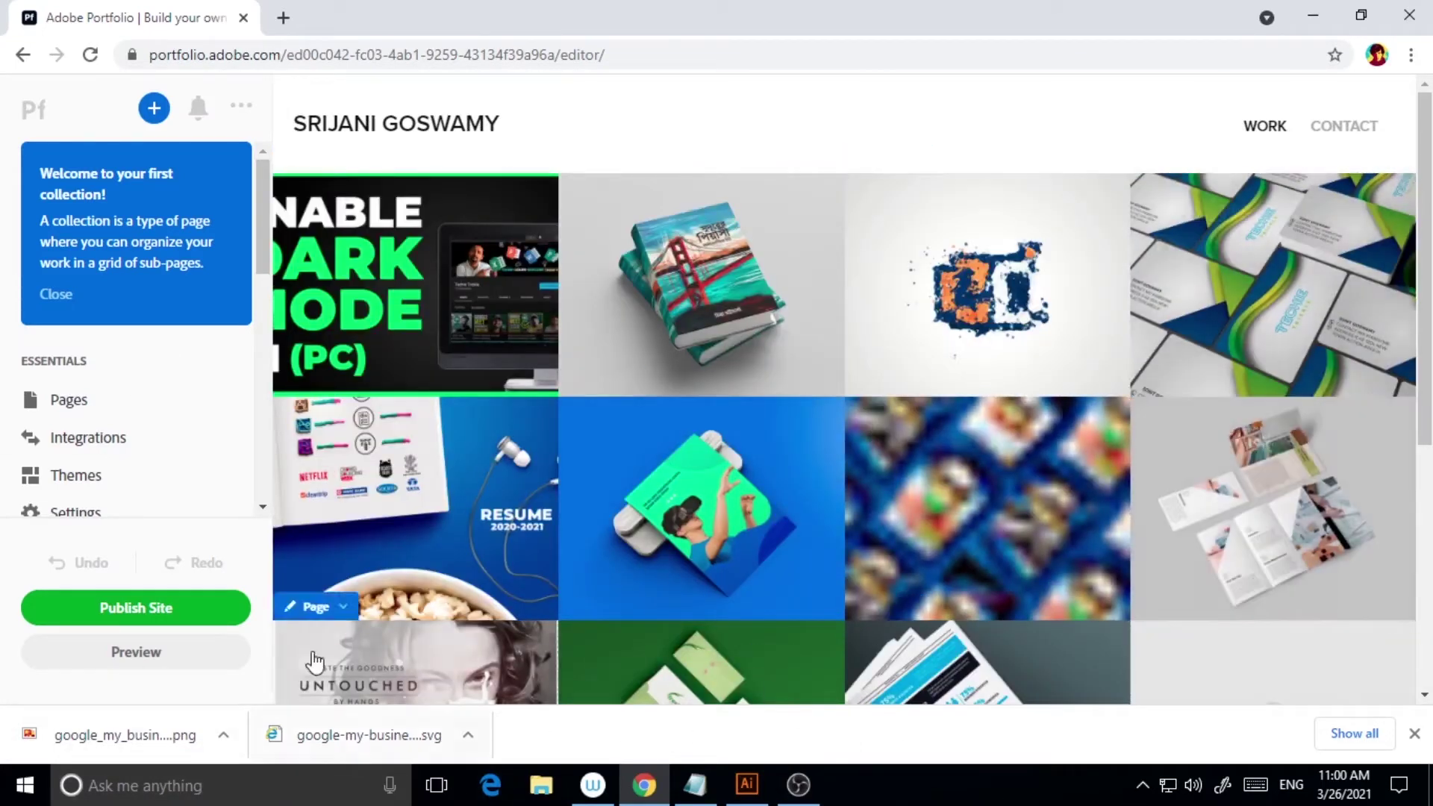
- Open the site name / logo settings from the Work page header and set the site name's font to Helvetica
{"action": "scroll", "coordinate": [1058, 400], "scroll_direction": "down", "scroll_amount": 3}
{"action": "scroll", "coordinate": [1287, 597], "scroll_direction": "up", "scroll_amount": 3}
{"action": "scroll", "coordinate": [996, 619], "scroll_direction": "down", "scroll_amount": 1}
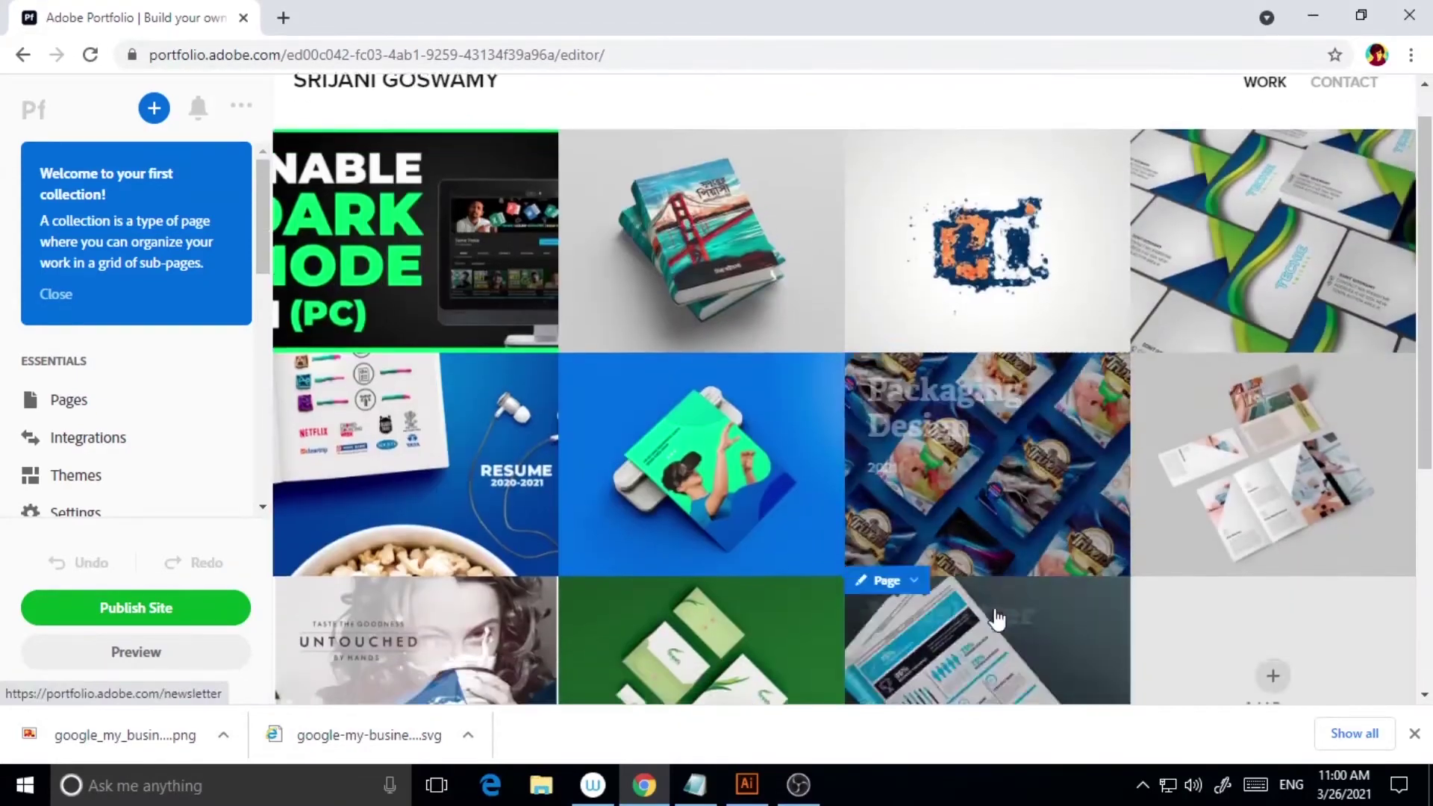
{"action": "scroll", "coordinate": [996, 619], "scroll_direction": "down", "scroll_amount": 2}
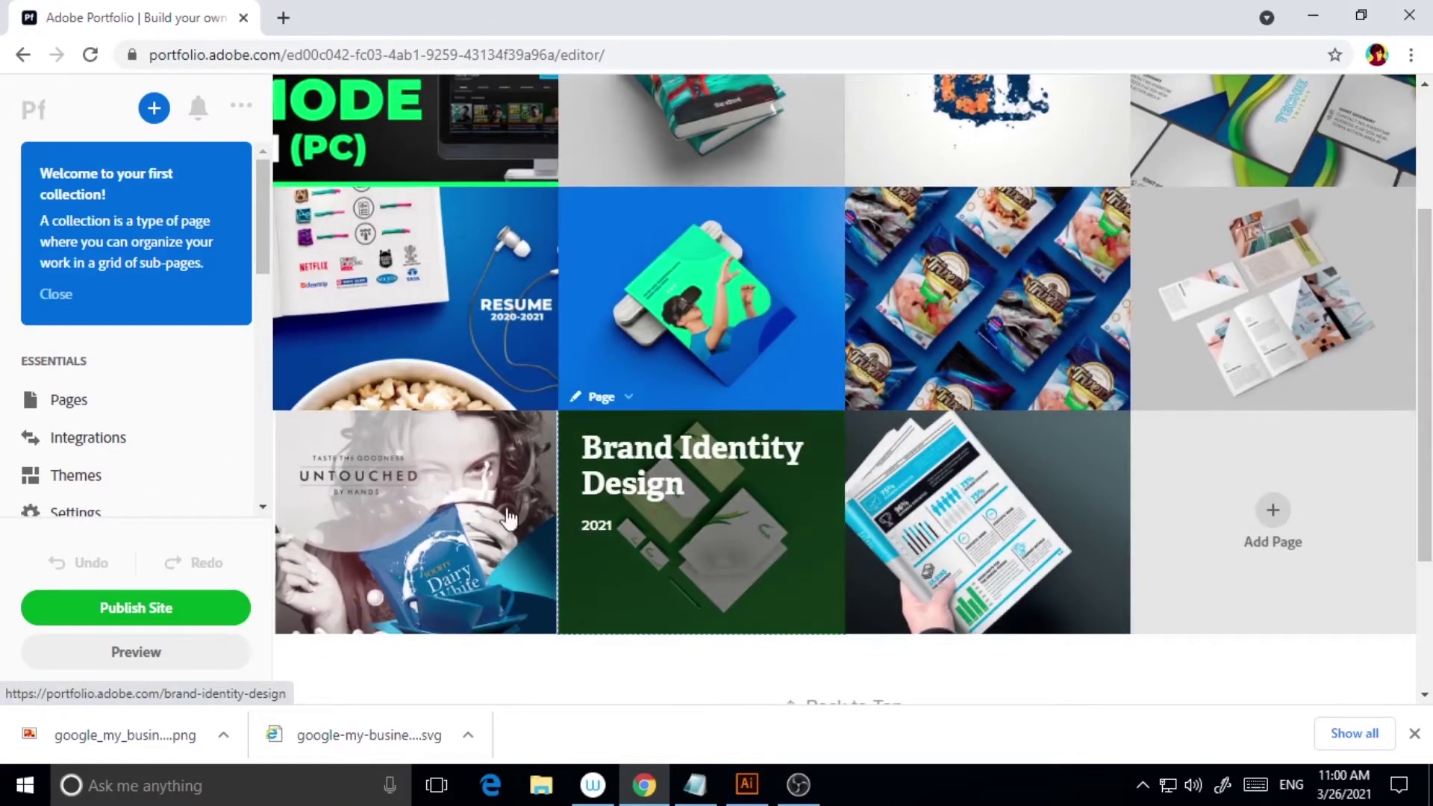
{"action": "scroll", "coordinate": [508, 517], "scroll_direction": "up", "scroll_amount": 3}
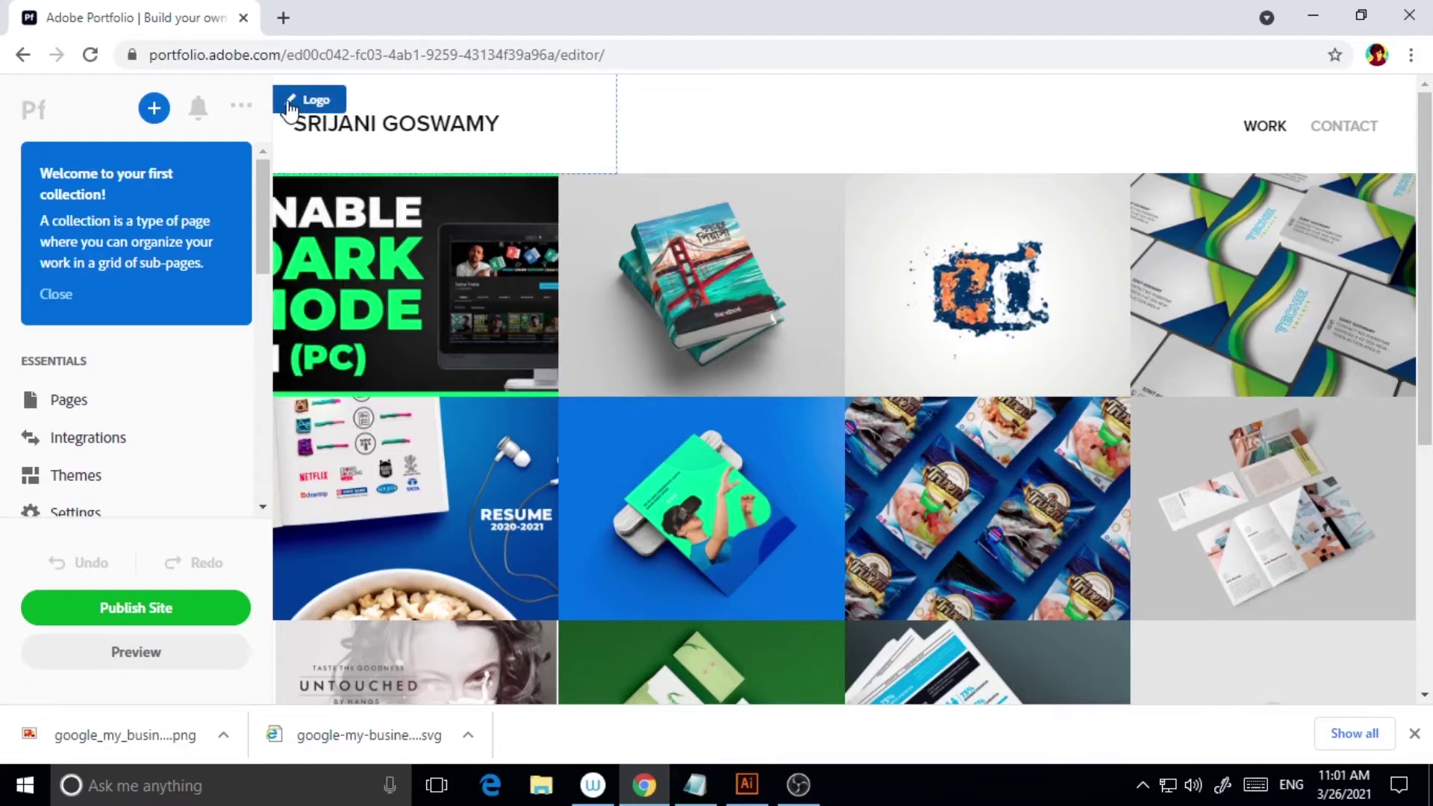
{"action": "left_click", "coordinate": [290, 110]}
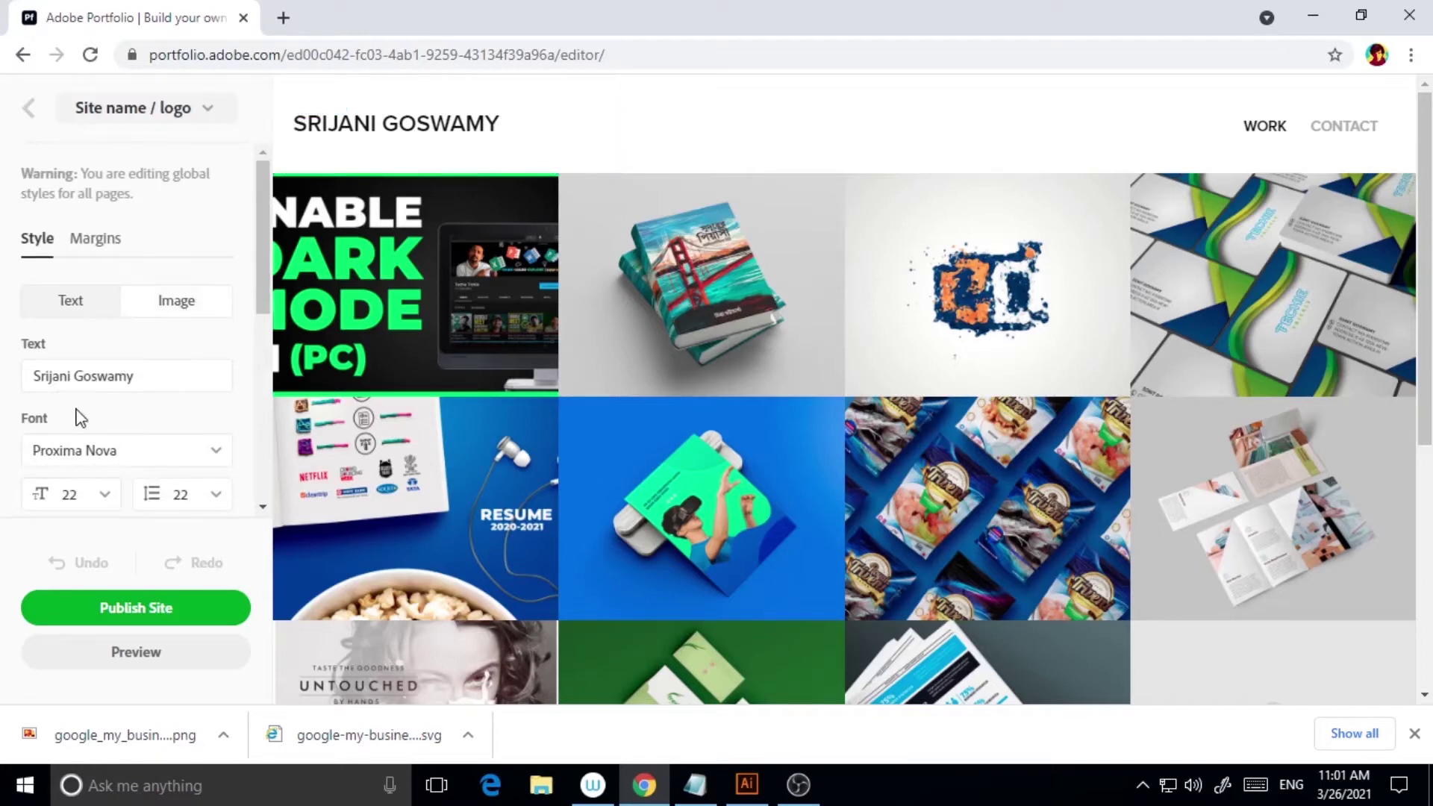
{"action": "left_click", "coordinate": [176, 453]}
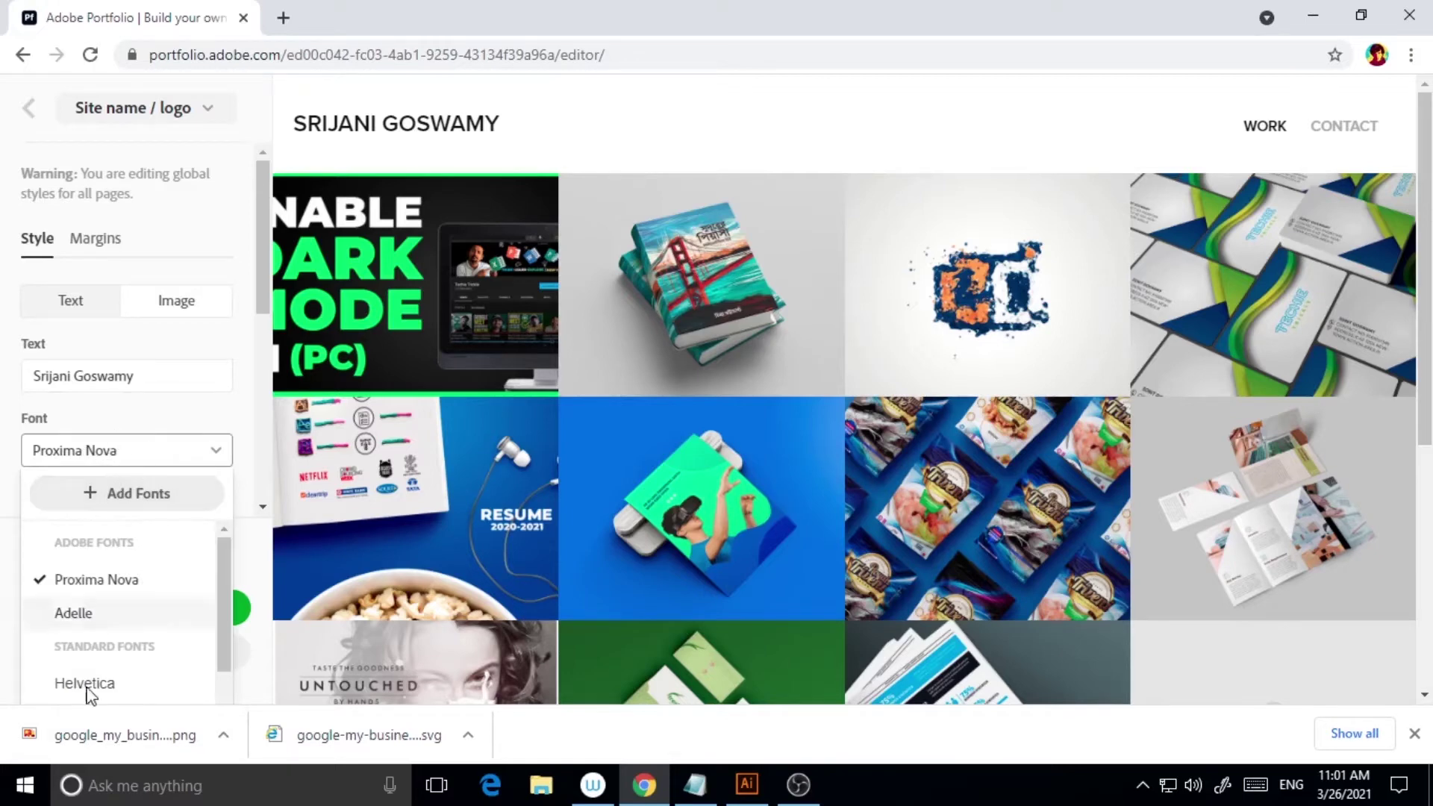
{"action": "key", "text": "Return"}
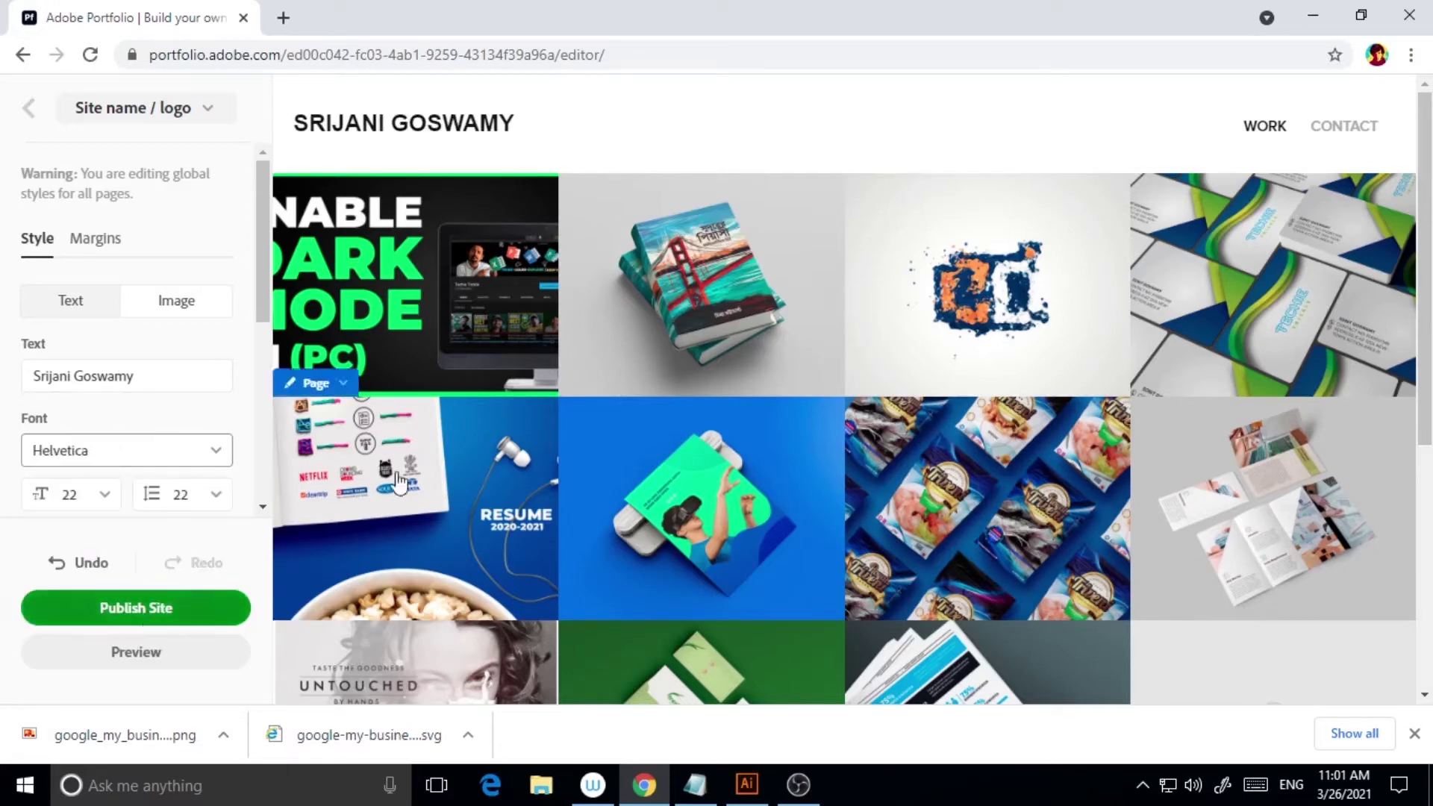
- Change the site name's font to Verdana
{"action": "left_click", "coordinate": [179, 463]}
{"action": "scroll", "coordinate": [117, 644], "scroll_direction": "down", "scroll_amount": 2}
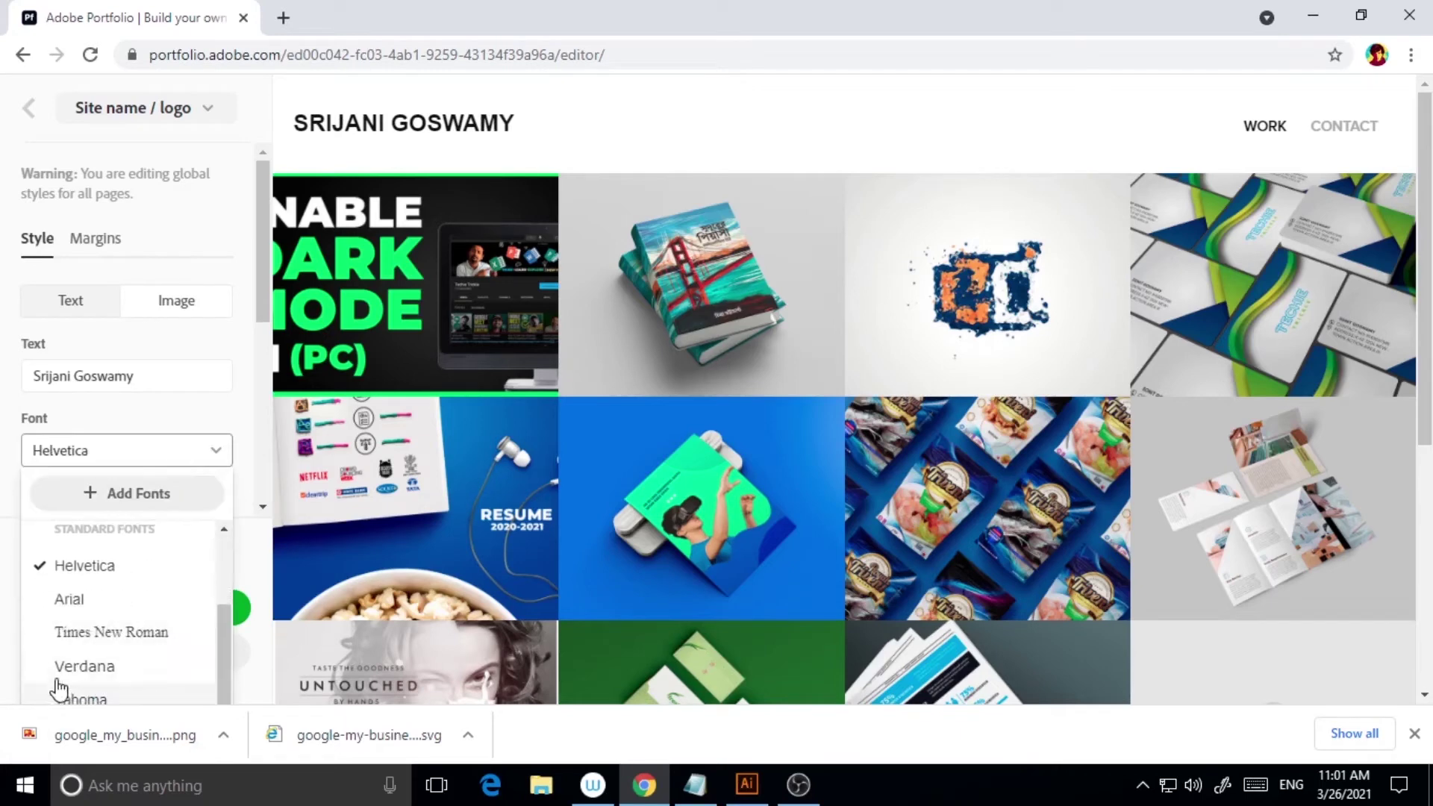
{"action": "left_click", "coordinate": [78, 667]}
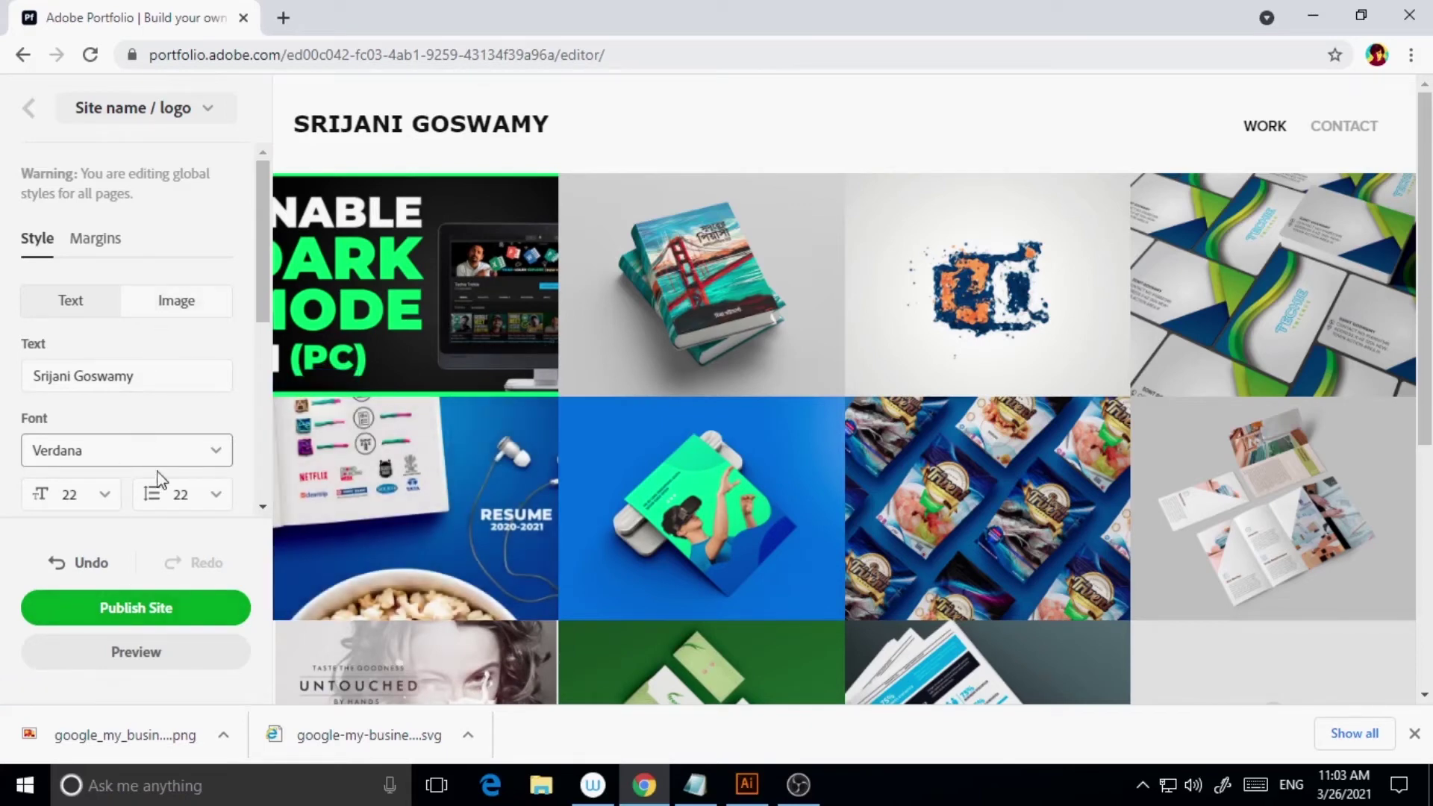
- Look through the site name's size, alignment, link, color and text style settings
{"action": "scroll", "coordinate": [135, 428], "scroll_direction": "down", "scroll_amount": 1}
{"action": "scroll", "coordinate": [154, 355], "scroll_direction": "down", "scroll_amount": 2}
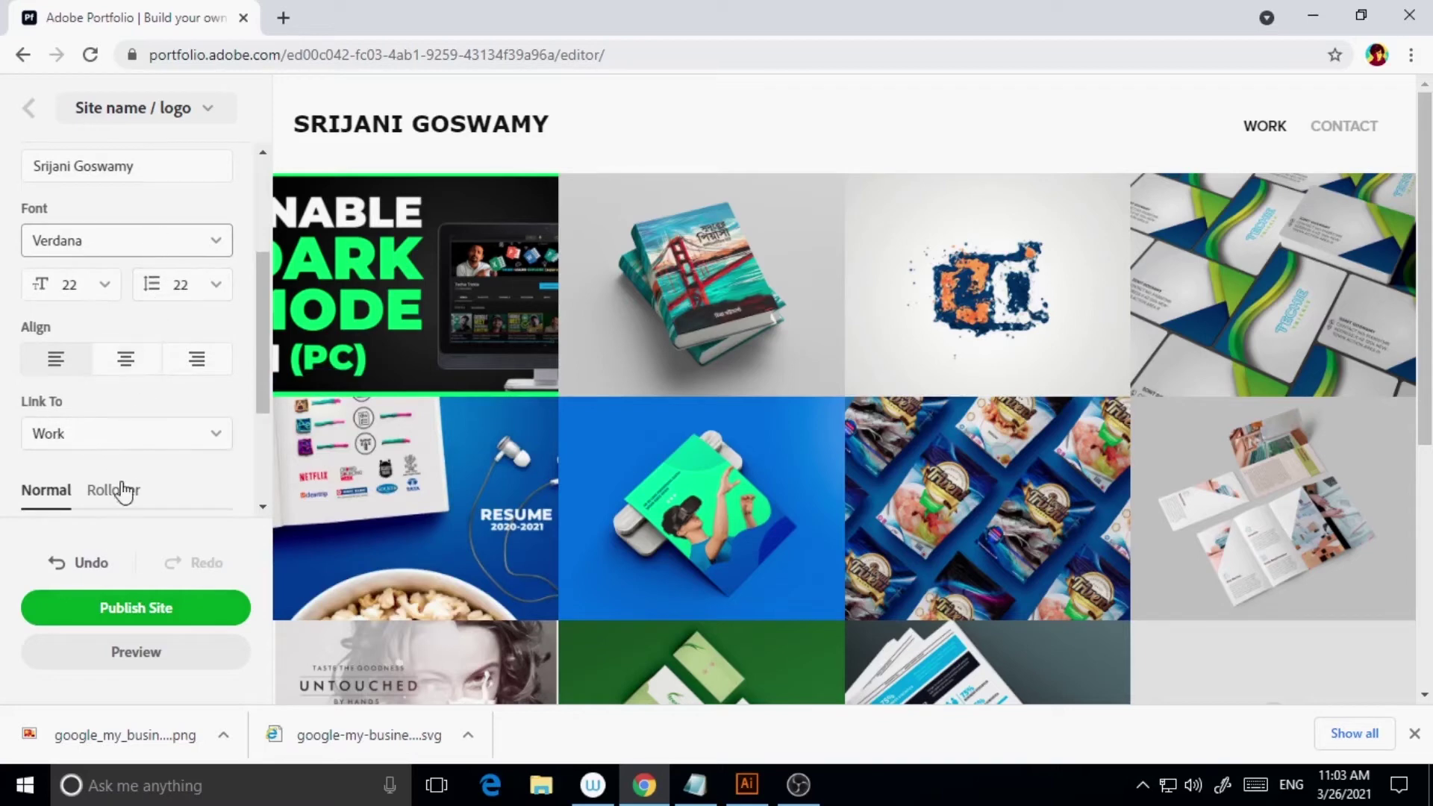
{"action": "scroll", "coordinate": [108, 394], "scroll_direction": "down", "scroll_amount": 3}
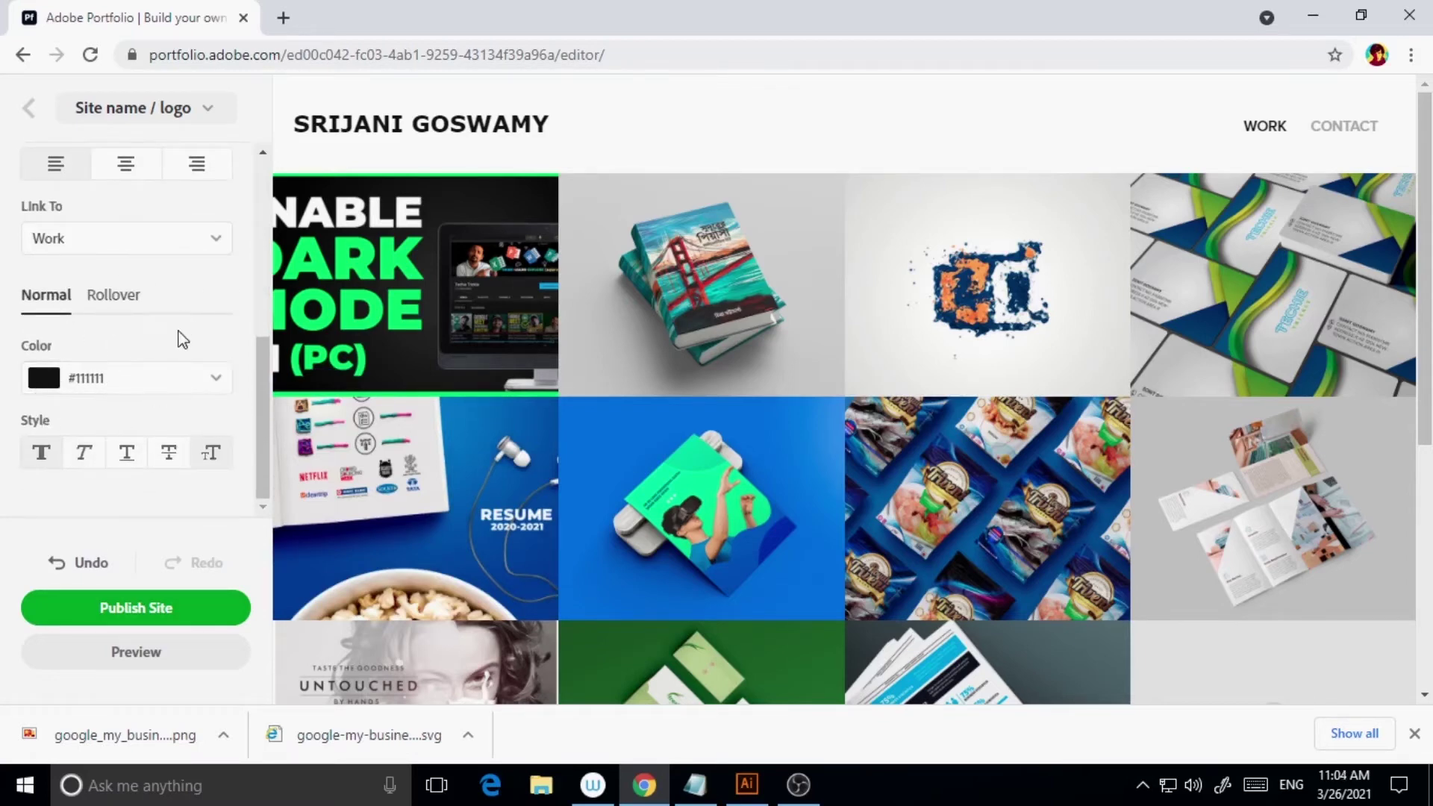
{"action": "scroll", "coordinate": [176, 343], "scroll_direction": "up", "scroll_amount": 4}
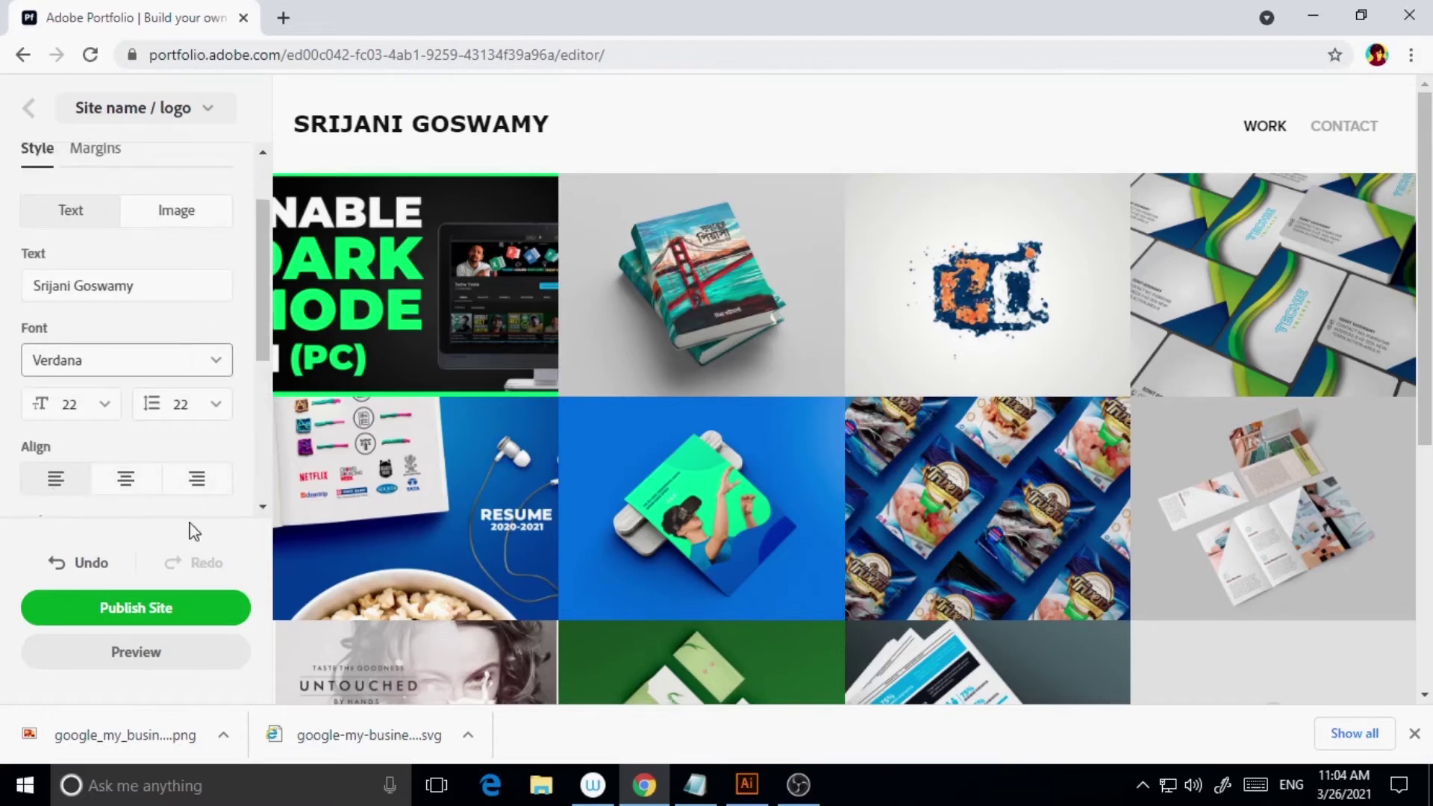
{"action": "mouse_move", "coordinate": [452, 526]}
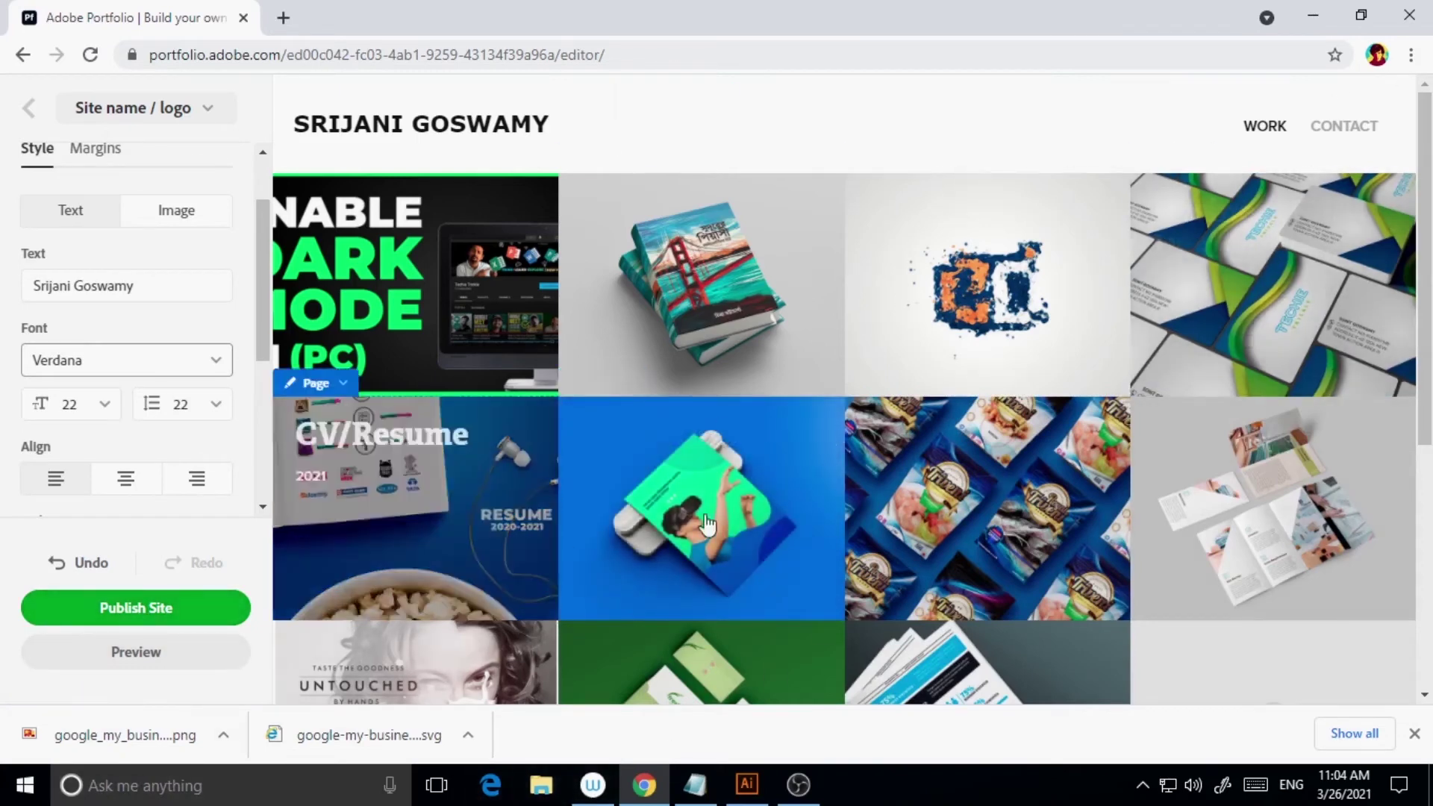
- Start publishing the site and compare the Creative Cloud Photography (20GB) and All Apps trial plans
{"action": "left_click", "coordinate": [159, 612]}
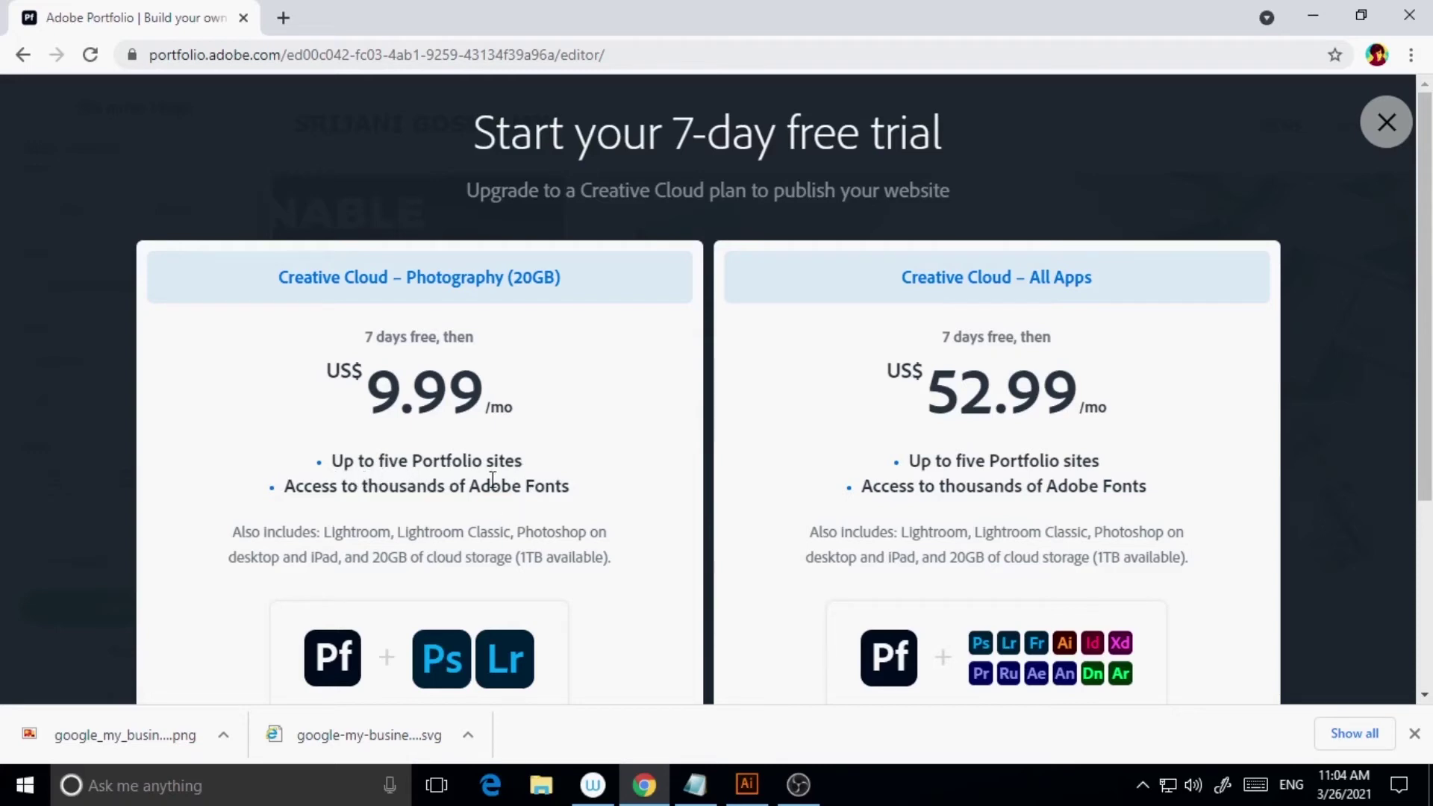
{"action": "scroll", "coordinate": [544, 556], "scroll_direction": "down", "scroll_amount": 3}
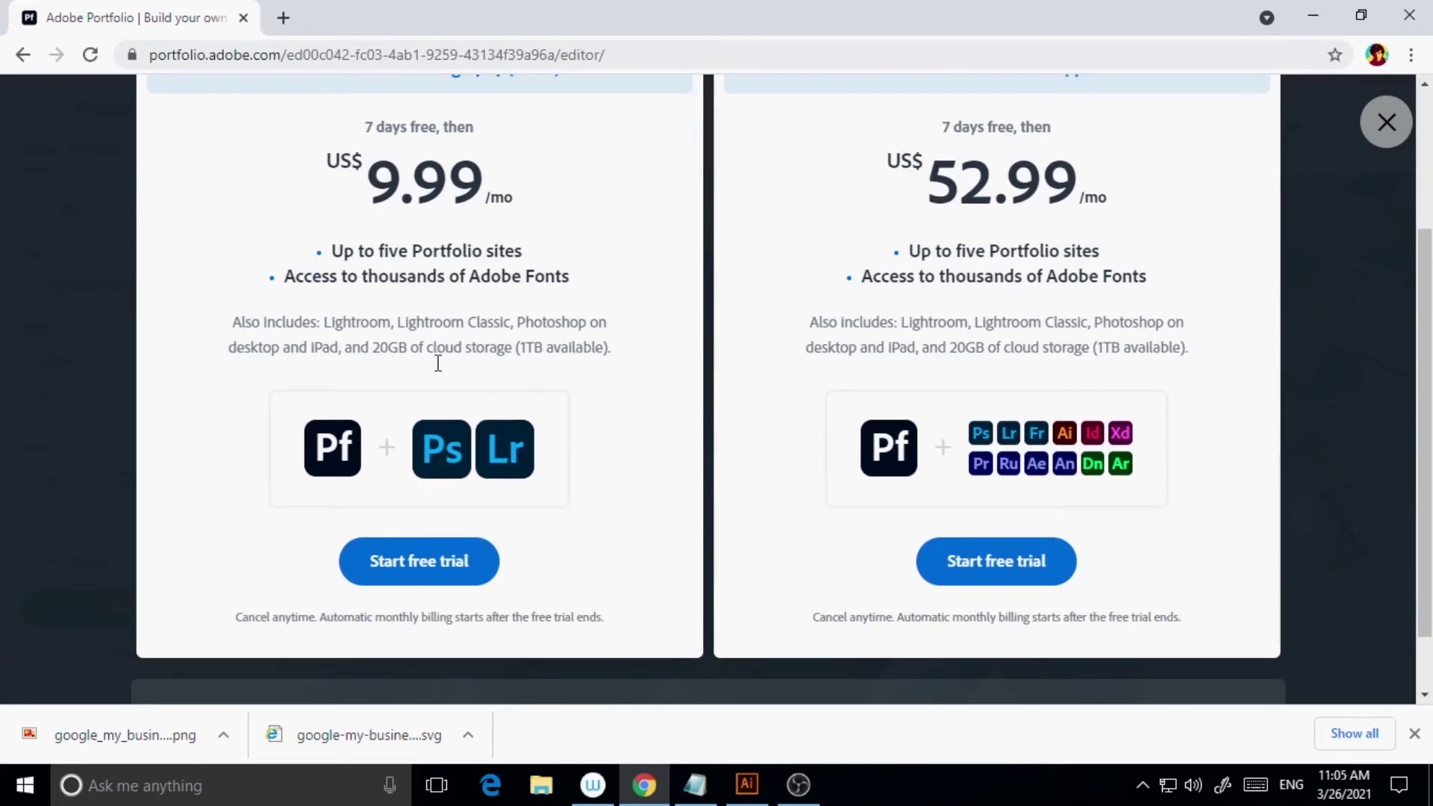
{"action": "scroll", "coordinate": [780, 377], "scroll_direction": "up", "scroll_amount": 3}
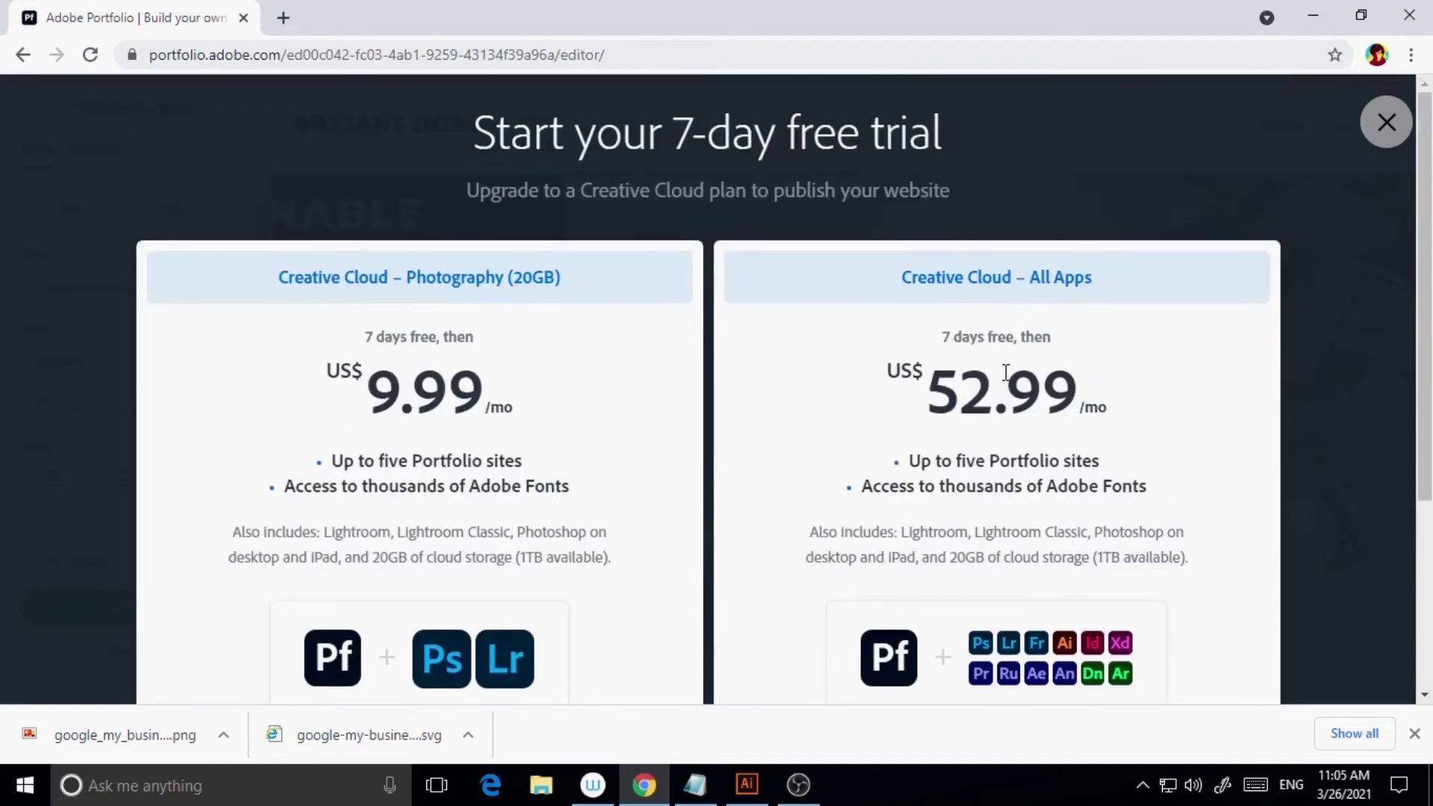
{"action": "scroll", "coordinate": [1023, 441], "scroll_direction": "down", "scroll_amount": 3}
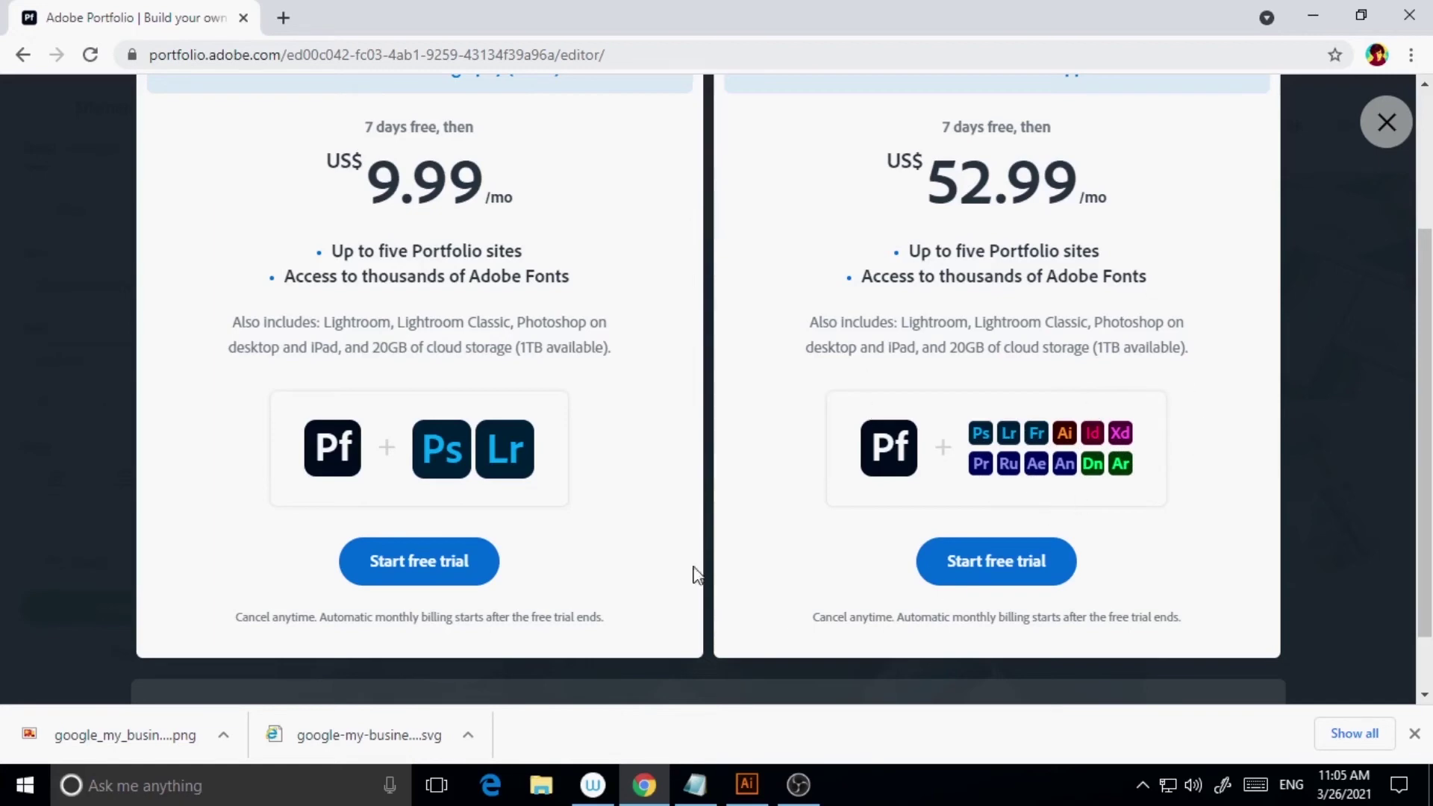
{"action": "scroll", "coordinate": [694, 576], "scroll_direction": "up", "scroll_amount": 3}
{"action": "scroll", "coordinate": [723, 502], "scroll_direction": "down", "scroll_amount": 2}
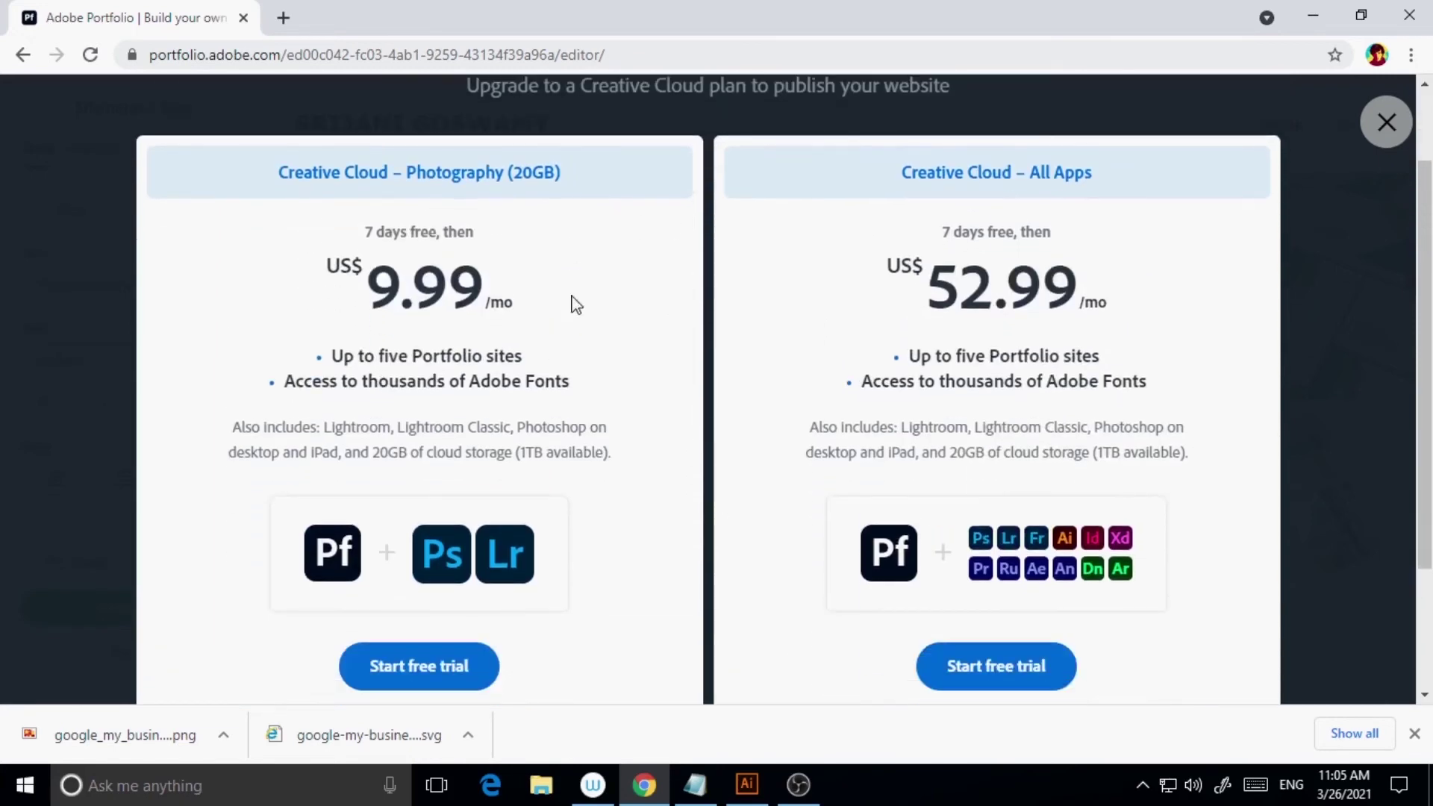